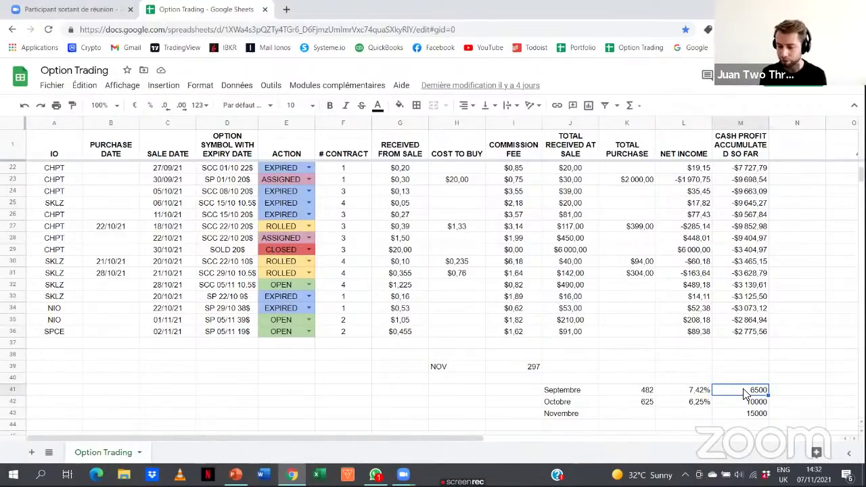
# Step: Examine the September and October profit, return and capital cells, the November capital, and the NOV amount in row 39
pyautogui.click(640, 394)
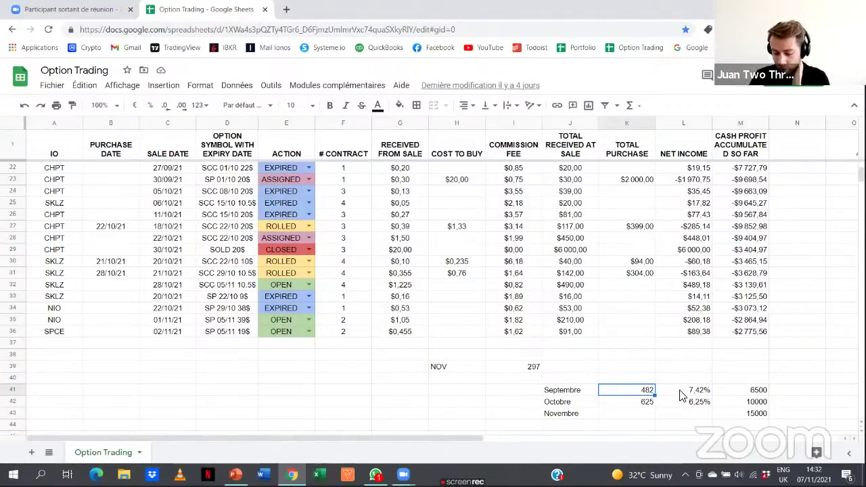
pyautogui.click(742, 404)
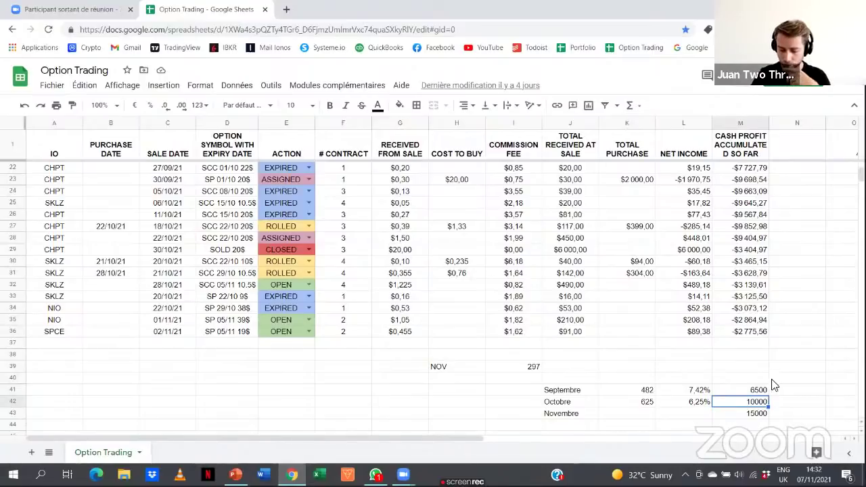
pyautogui.click(648, 402)
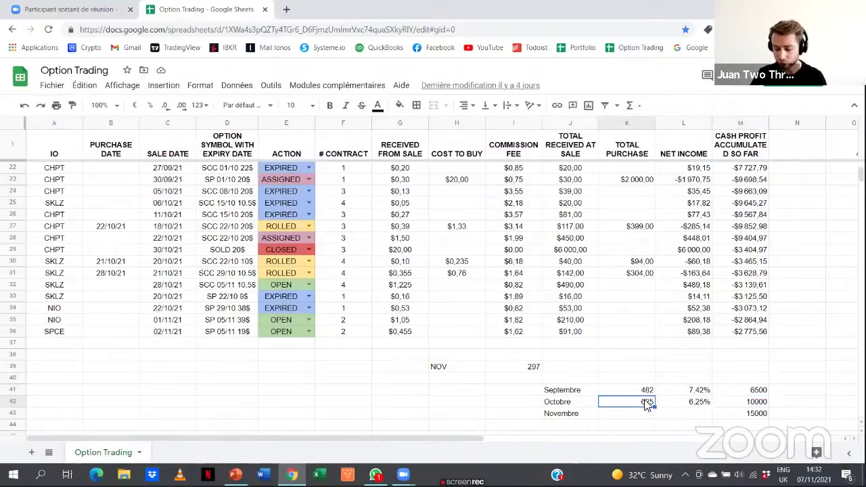
pyautogui.click(691, 404)
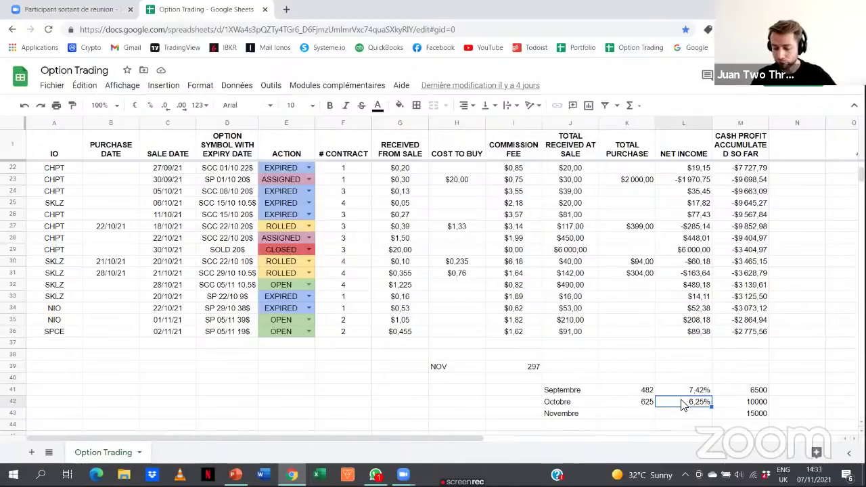
pyautogui.click(742, 415)
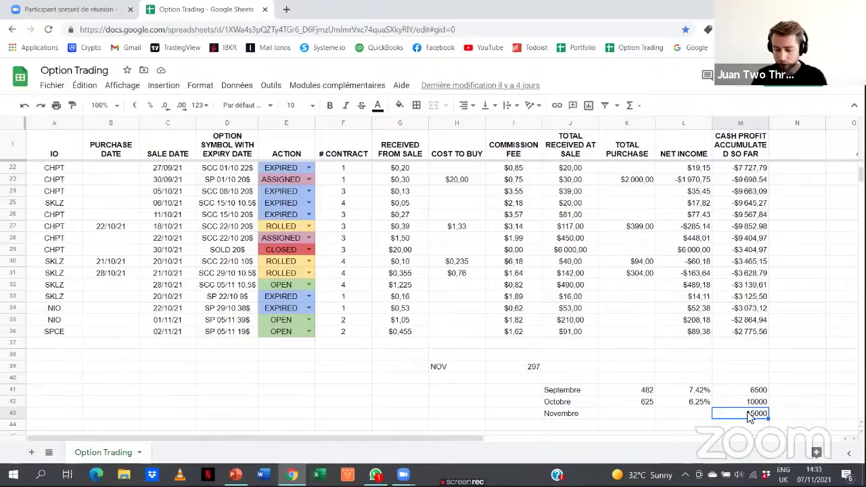
pyautogui.click(531, 368)
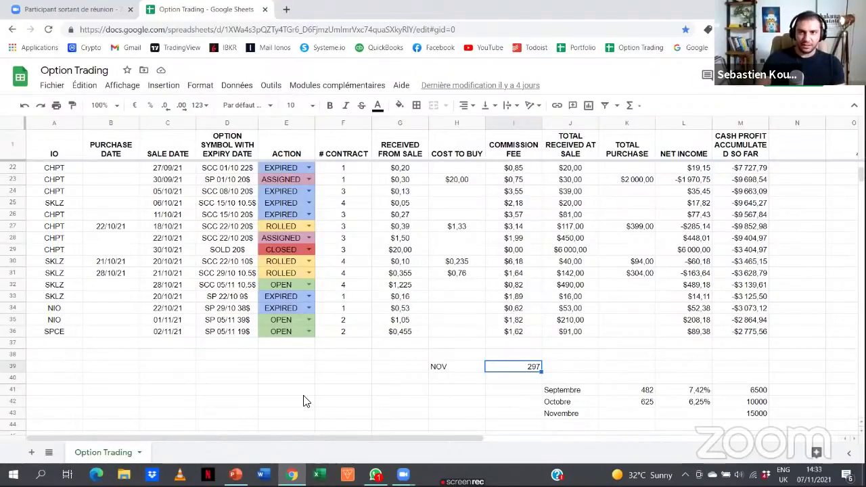
# Step: Switch to Calculator to work out 900/15000 multiplied by 100, closing it once computed
pyautogui.click(41, 474)
pyautogui.write('calc')
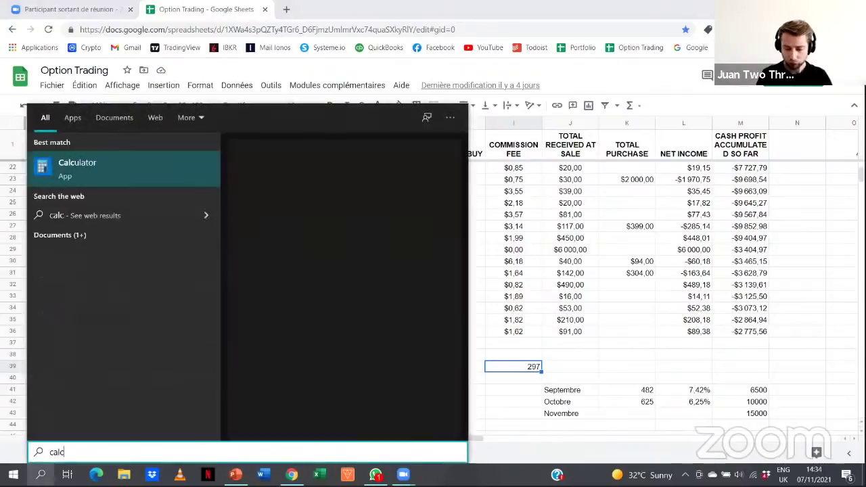
pyautogui.press('Return')
pyautogui.write('900/15000')
pyautogui.press('Return')
pyautogui.write('*100')
pyautogui.press('Return')
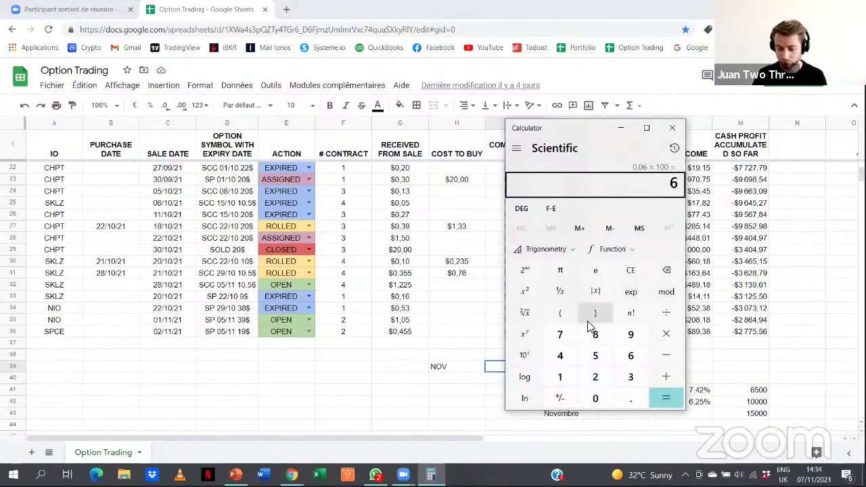
pyautogui.click(672, 132)
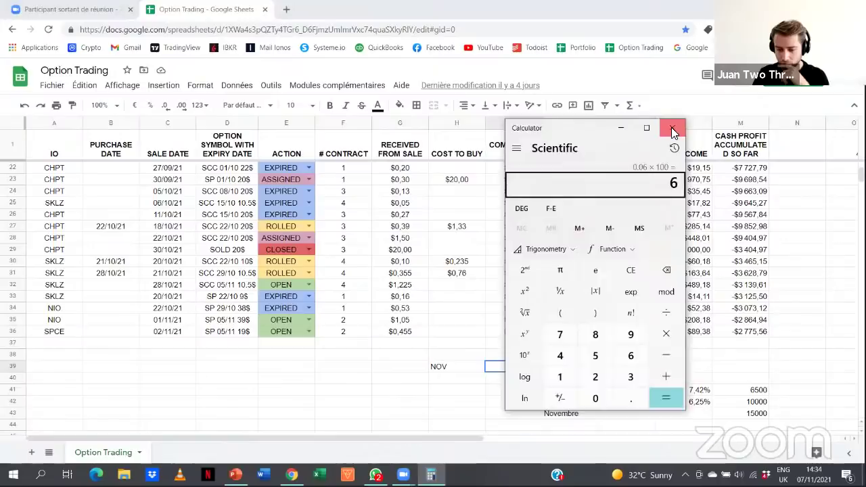
# Step: Examine the trade log's IO, purchase date, sale date and option symbol headers, plus the SP 01/10 20$ entry in row 23
pyautogui.click(564, 369)
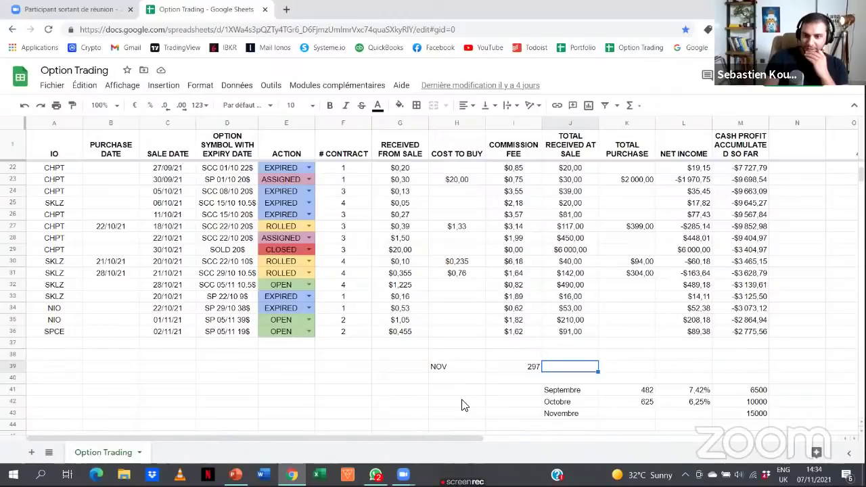
pyautogui.scroll(1, 426, 353)
pyautogui.scroll(-1, 426, 356)
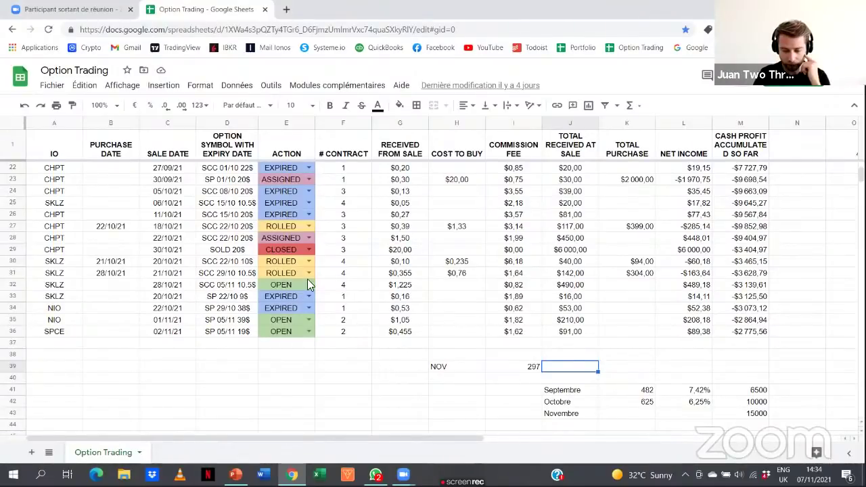
pyautogui.click(53, 153)
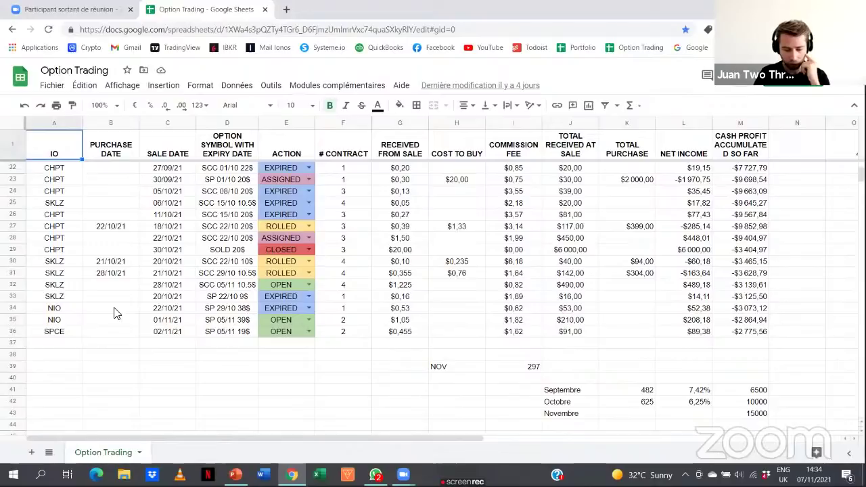
pyautogui.click(104, 151)
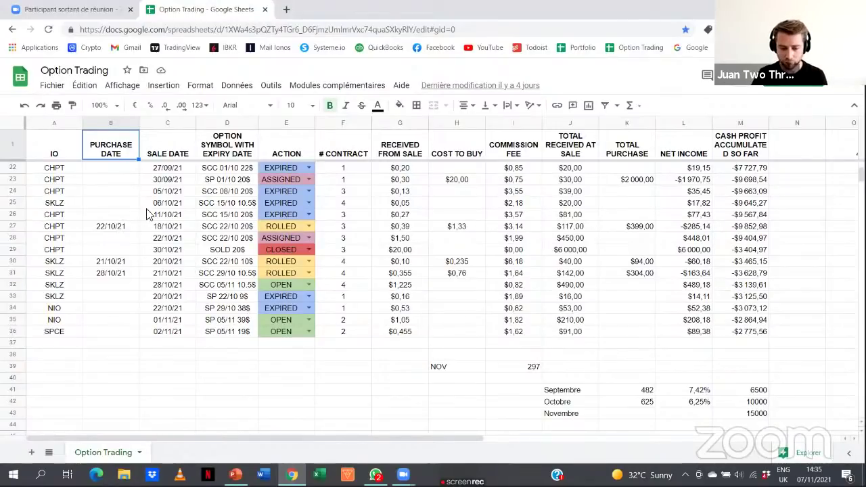
pyautogui.click(180, 155)
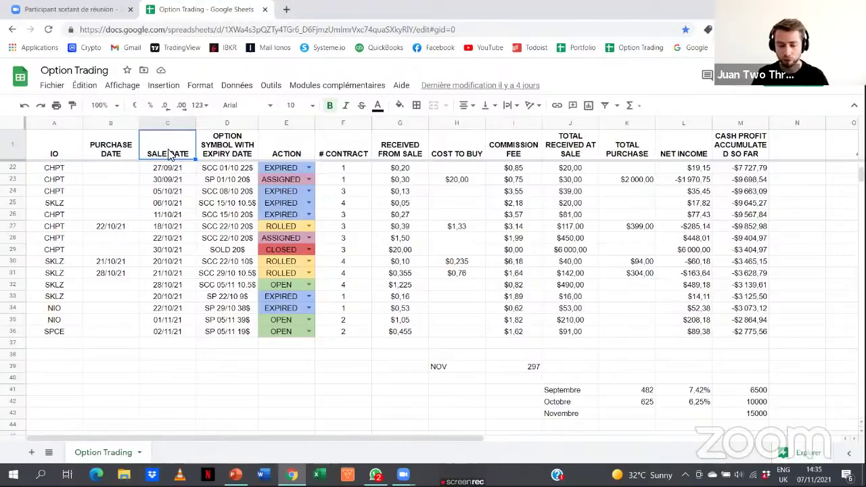
pyautogui.click(217, 152)
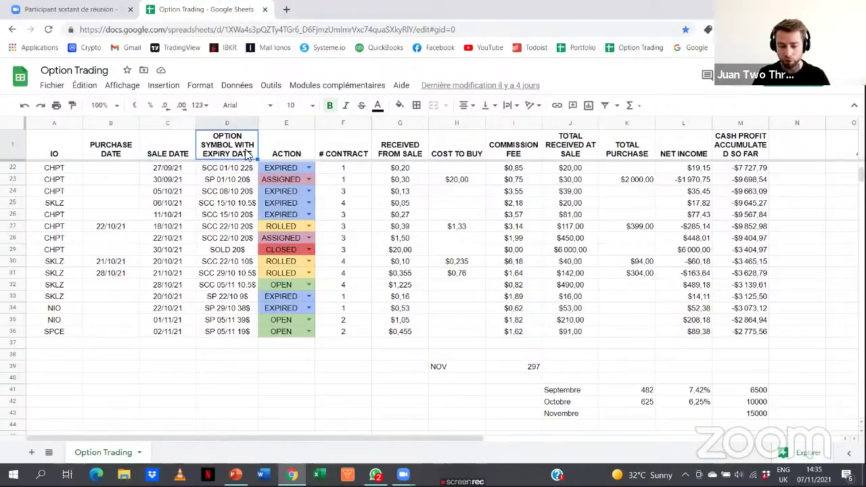
pyautogui.click(218, 182)
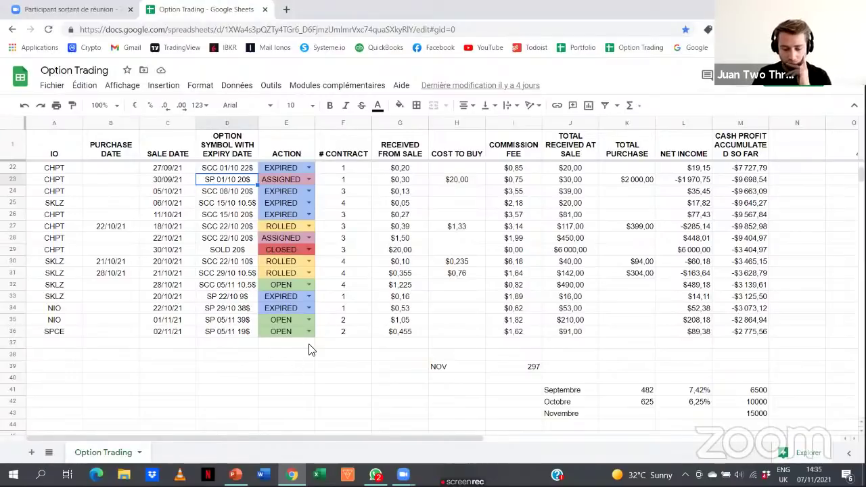
# Step: Examine the NIO SP 05/11 39$ trade in row 35, checking its sale date against the calendar, premium, commission fee, total received and net income
pyautogui.click(59, 321)
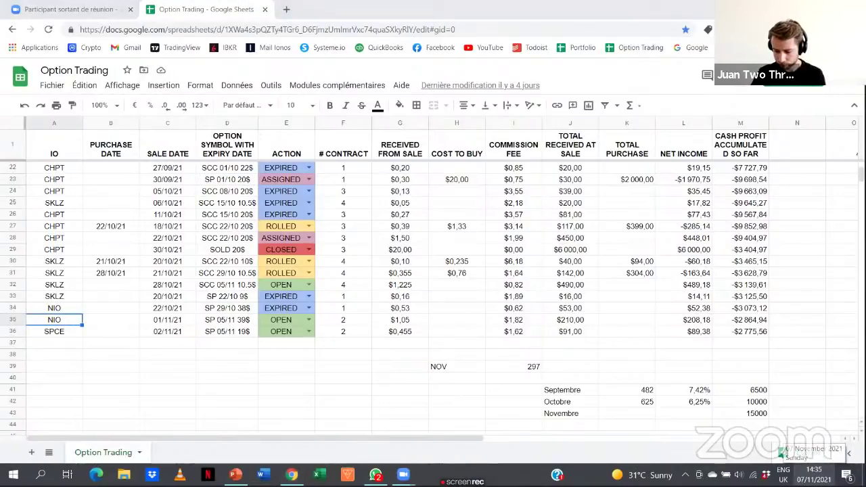
pyautogui.click(813, 473)
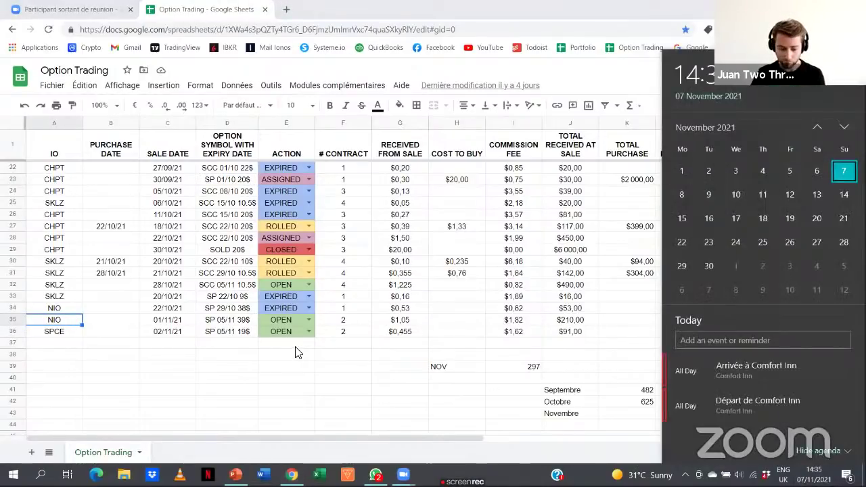
pyautogui.click(295, 344)
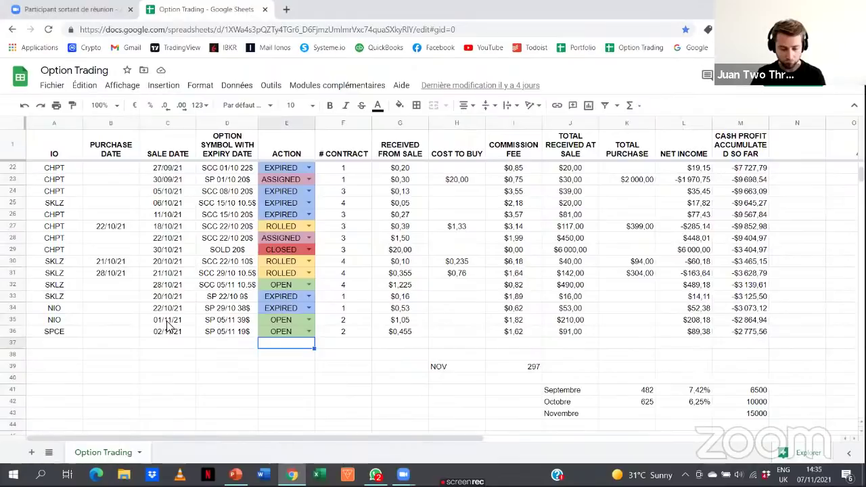
pyautogui.click(168, 324)
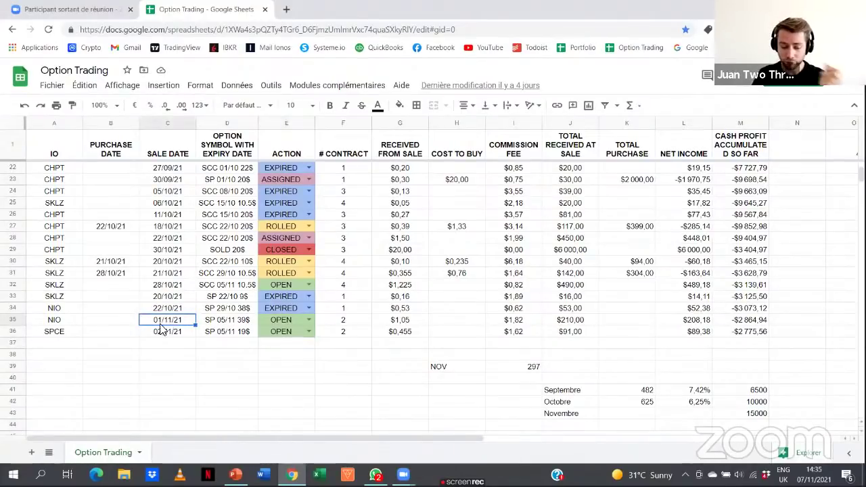
pyautogui.click(234, 323)
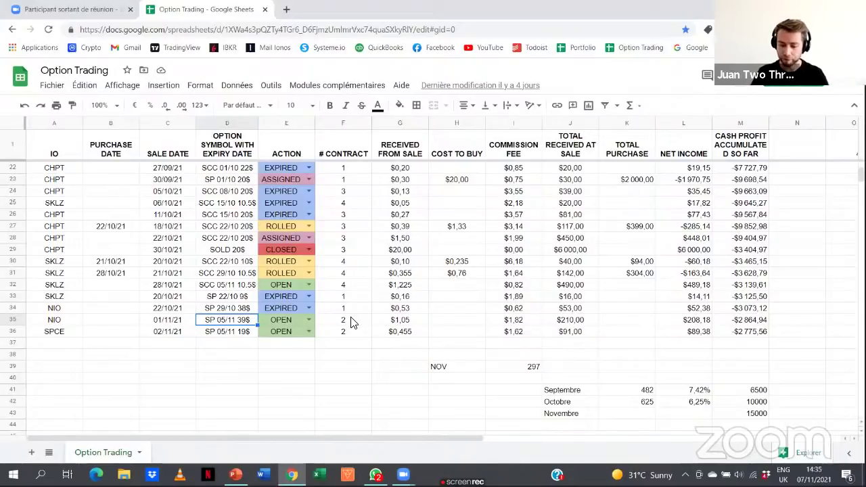
pyautogui.click(406, 148)
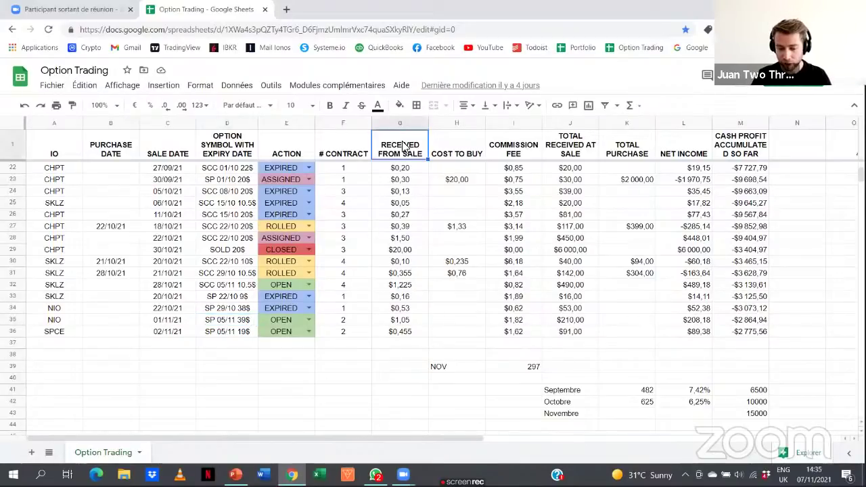
pyautogui.click(410, 322)
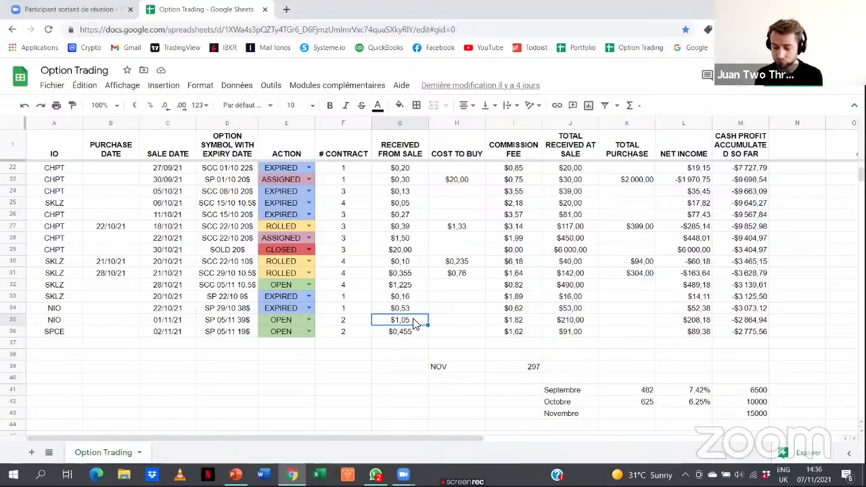
pyautogui.click(573, 322)
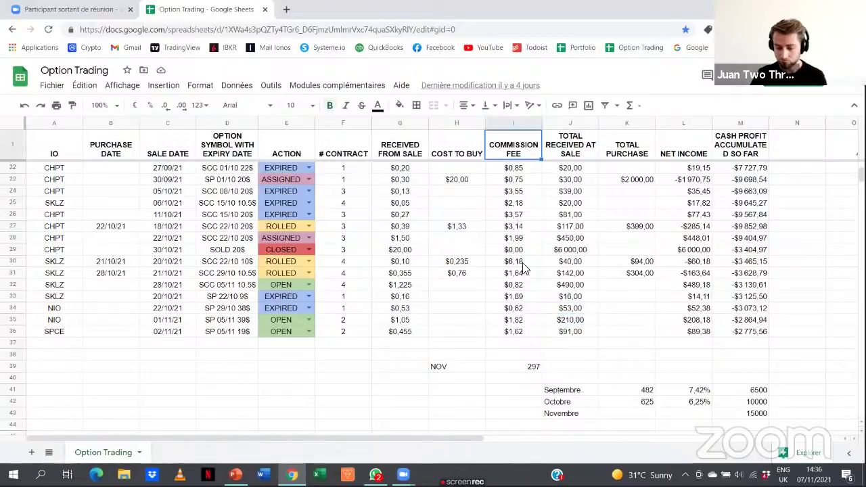
pyautogui.click(528, 323)
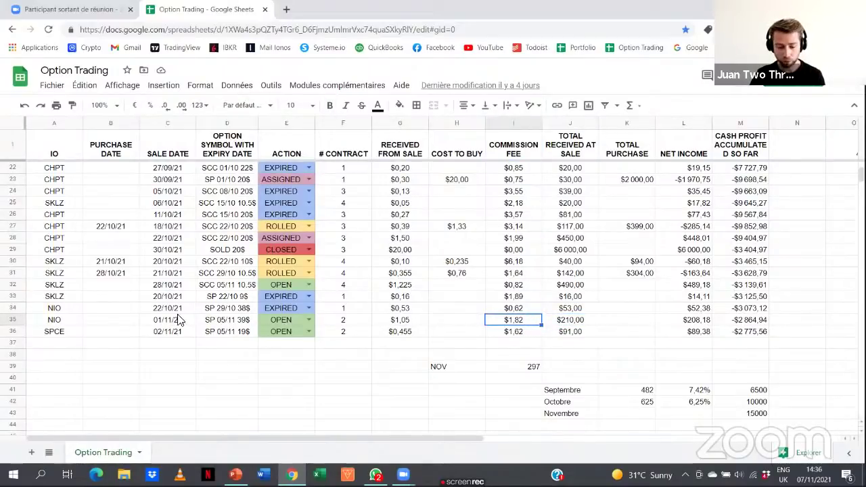
pyautogui.click(224, 323)
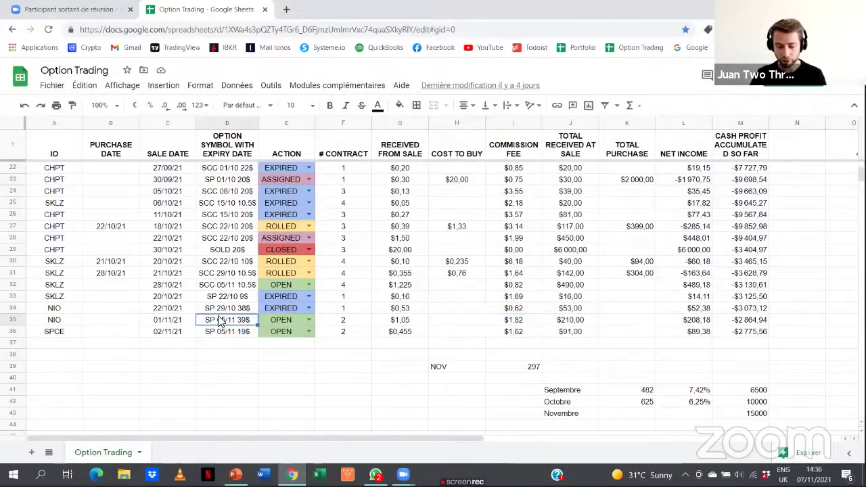
pyautogui.click(680, 321)
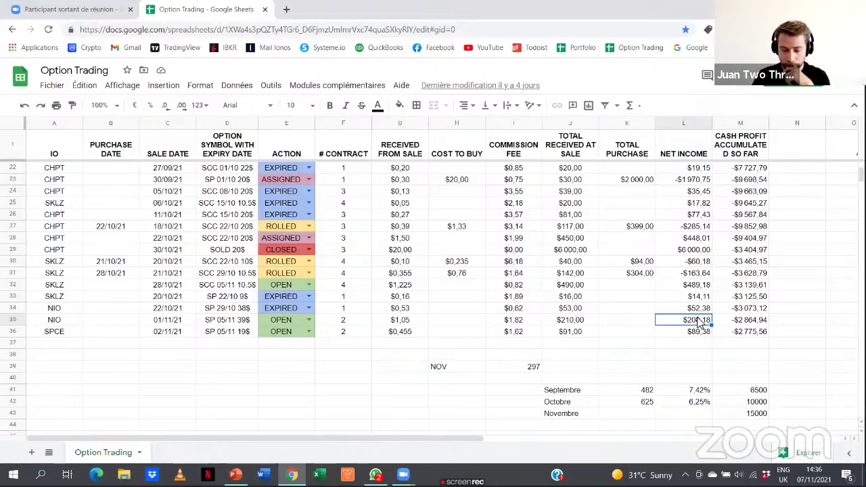
# Step: Set the action of the NIO SP 05/11 39$ trade in row 35 to EXPIRED
pyautogui.click(309, 320)
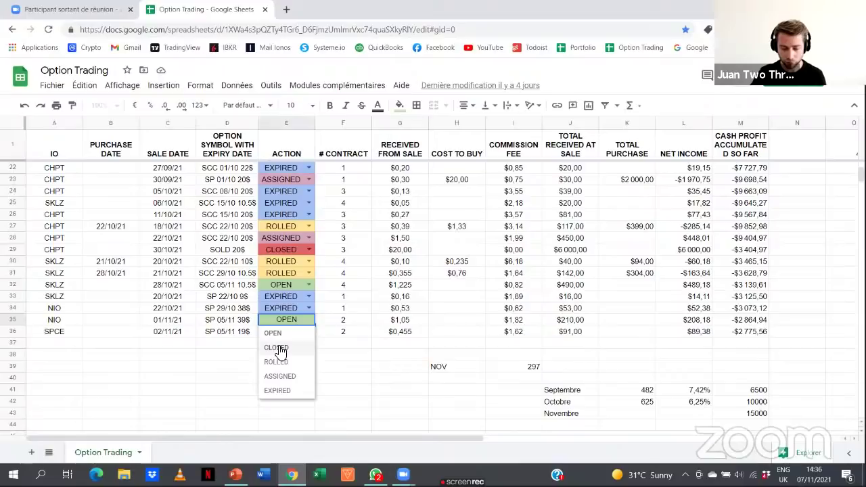
pyautogui.click(281, 391)
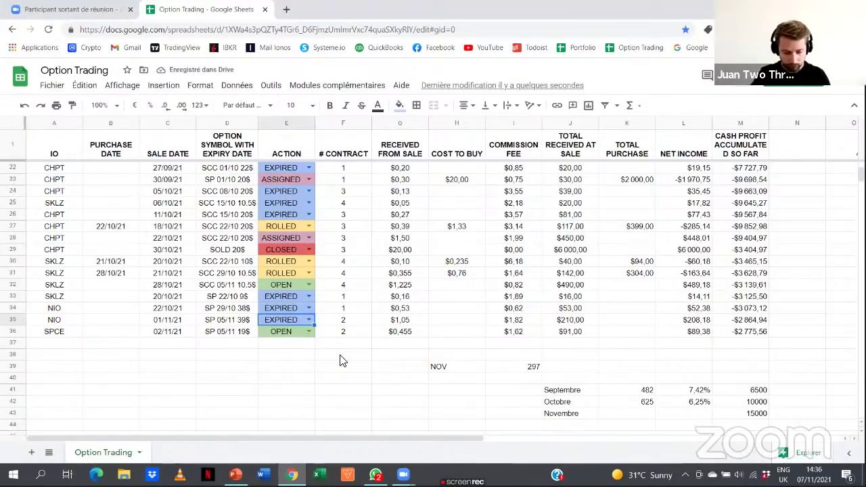
# Step: Examine the SPCE trade in row 36, covering its contract count, premium received, total at sale, commission fee and net income
pyautogui.click(77, 331)
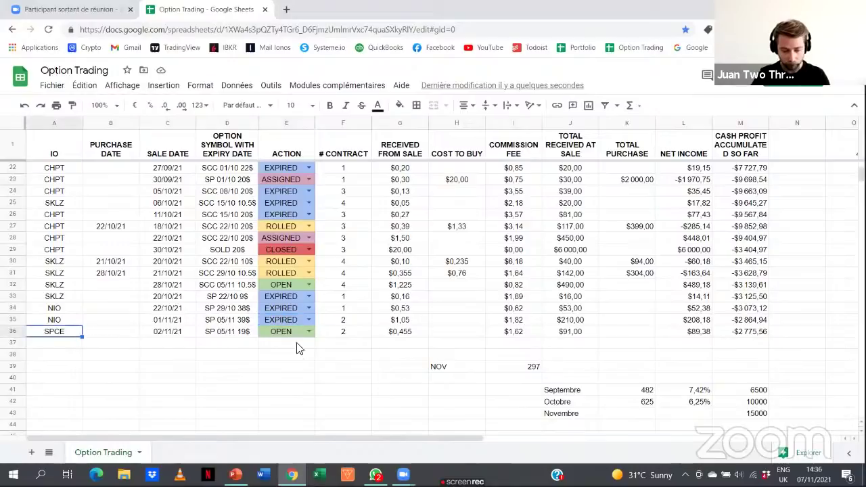
pyautogui.click(340, 337)
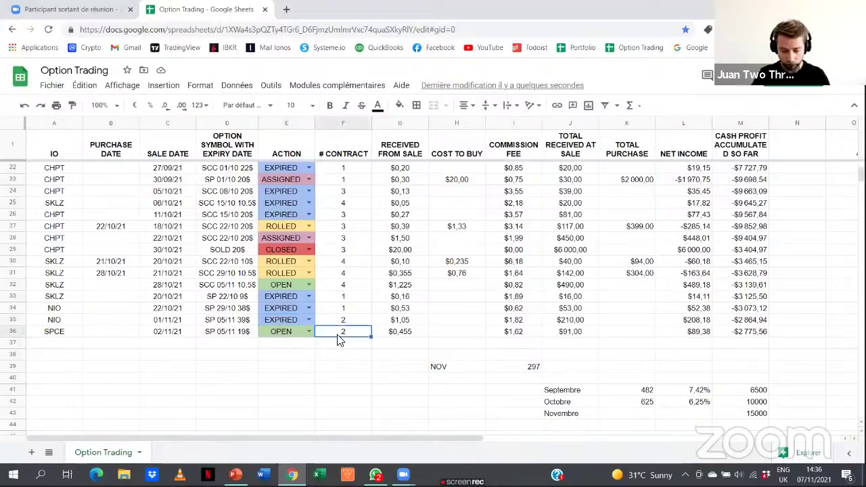
pyautogui.click(406, 336)
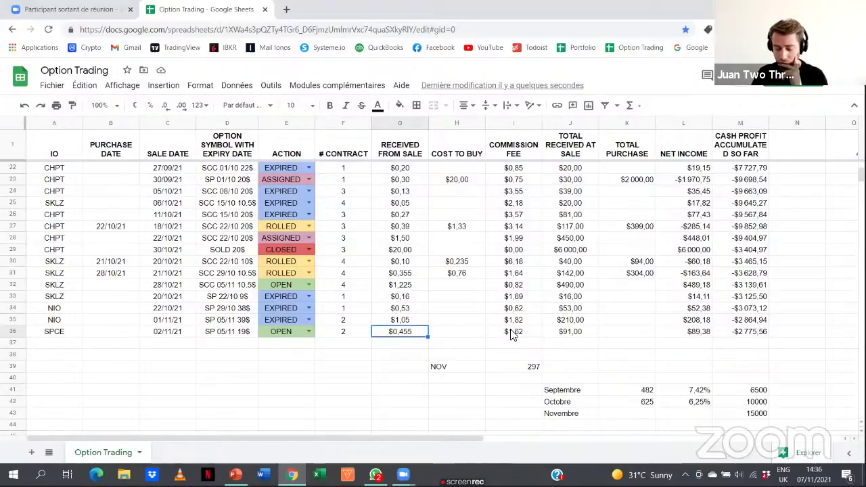
pyautogui.click(578, 336)
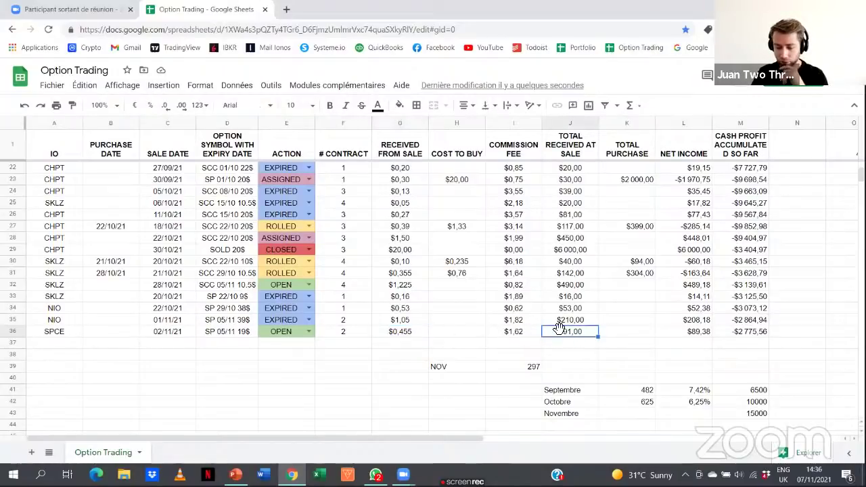
pyautogui.click(521, 337)
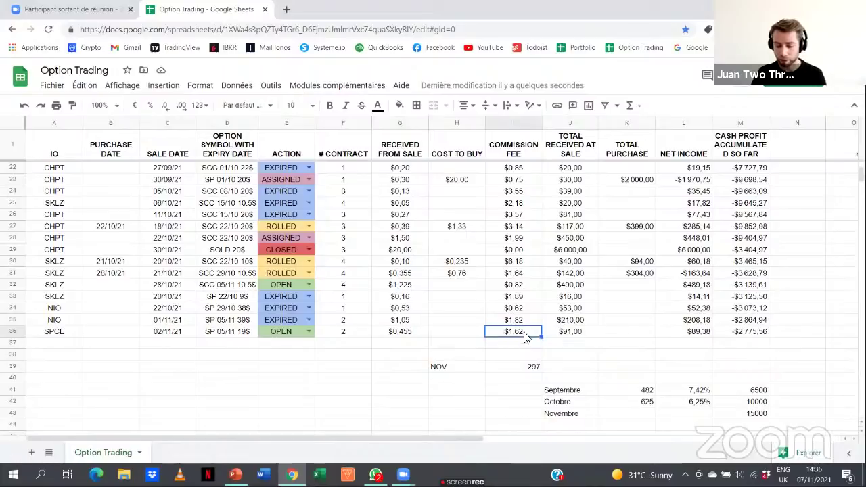
pyautogui.click(692, 336)
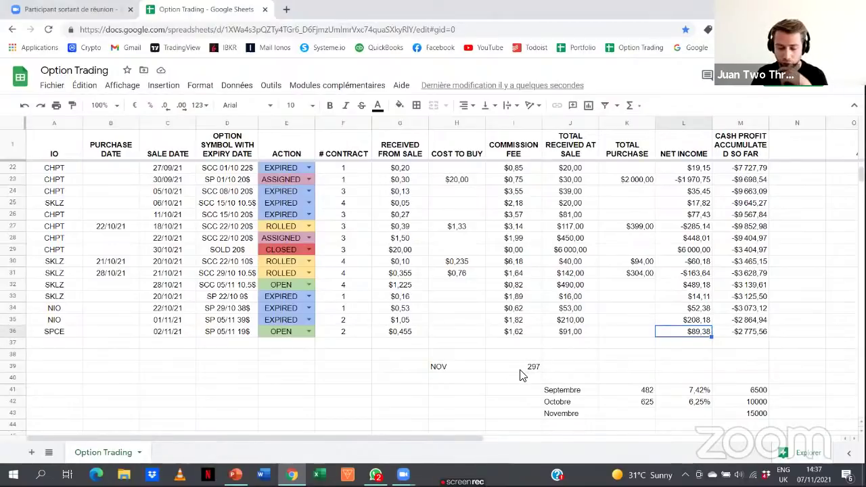
# Step: Set the action of the SPCE SP 05/11 19$ trade in row 36 to EXPIRED
pyautogui.click(309, 331)
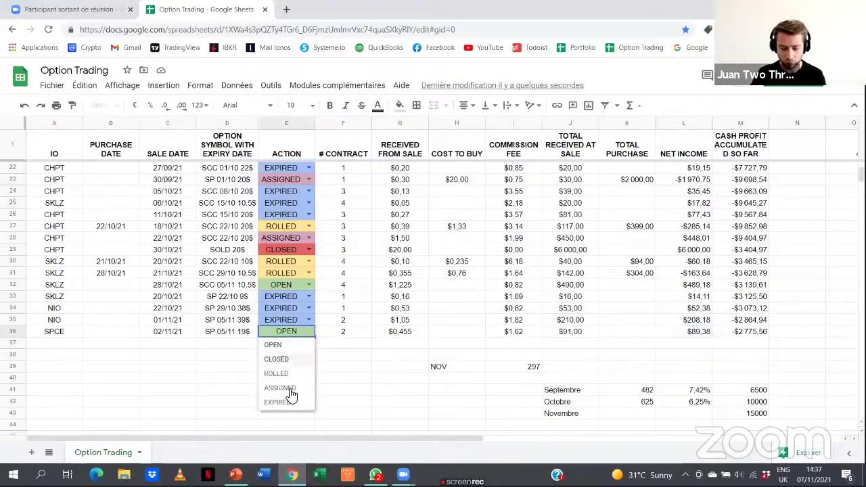
pyautogui.click(291, 403)
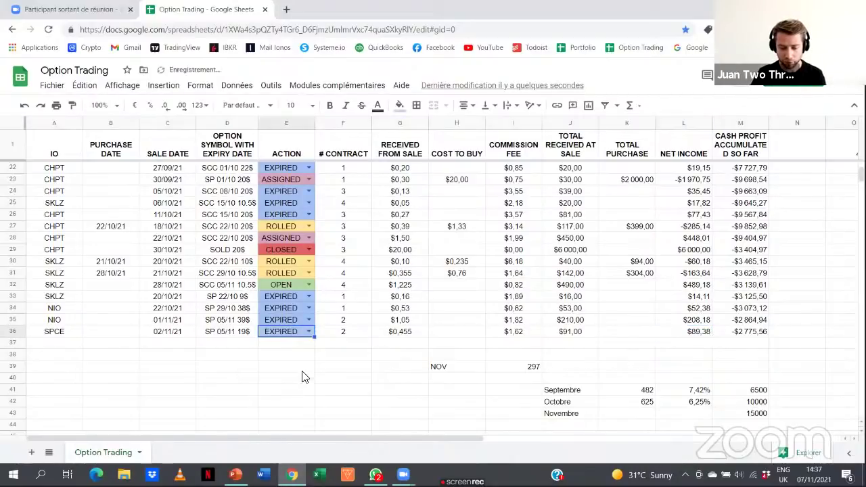
pyautogui.click(338, 346)
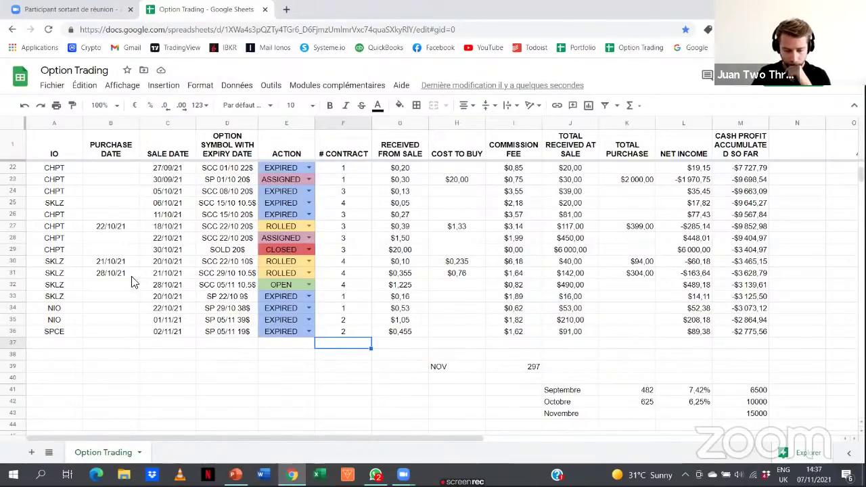
# Step: Check the SKLZ SCC 05/11 10.5$ trade in row 32 and set its action to ASSIGNED
pyautogui.click(65, 285)
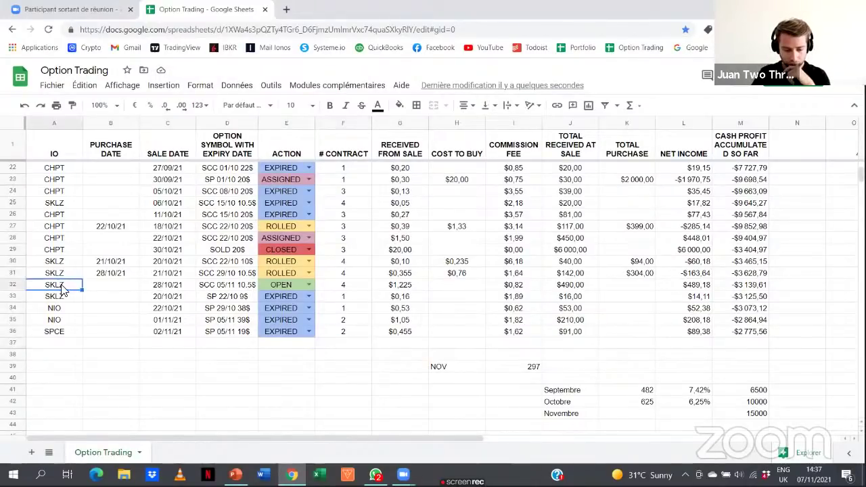
pyautogui.click(336, 286)
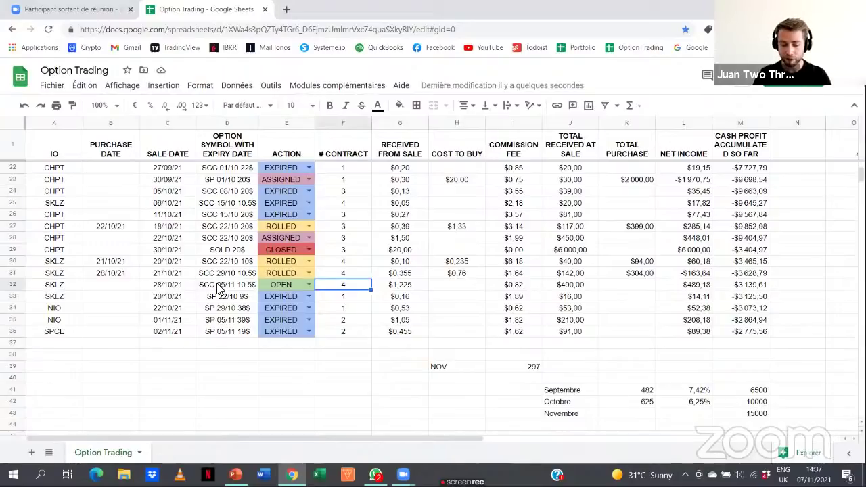
pyautogui.click(248, 287)
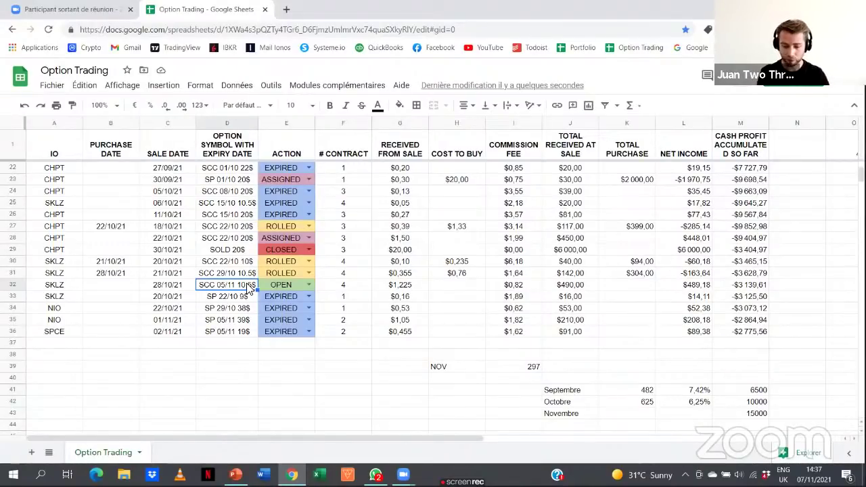
pyautogui.click(309, 285)
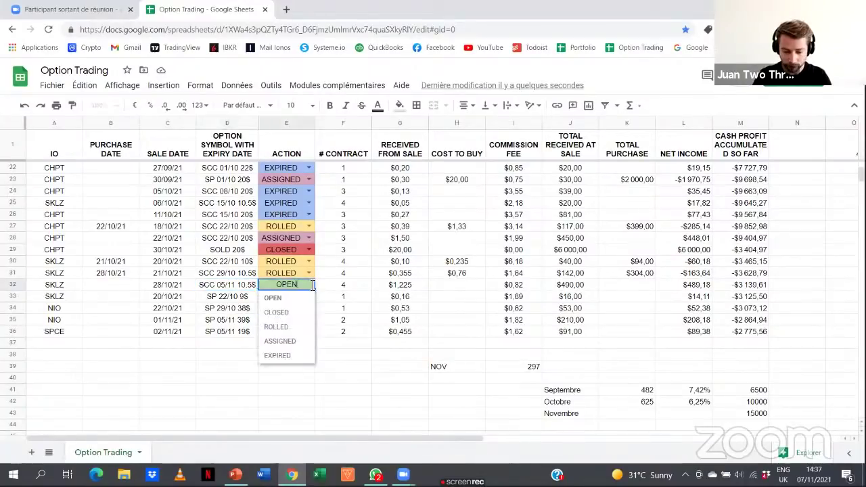
pyautogui.click(287, 342)
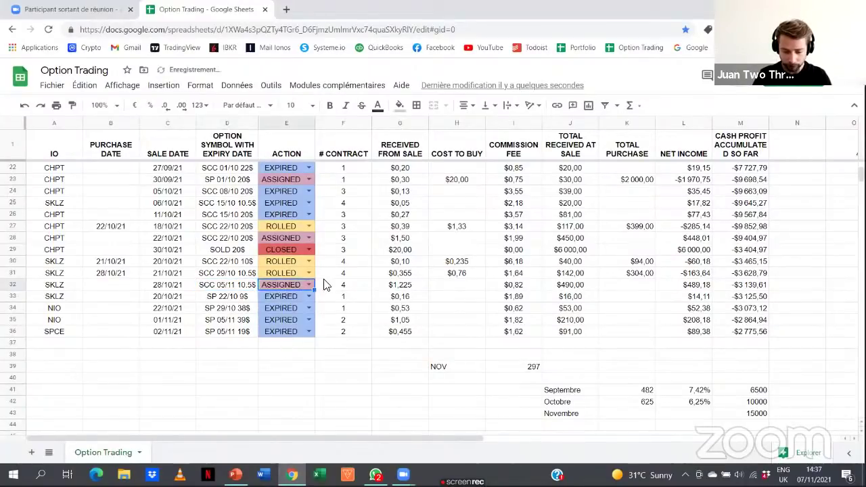
# Step: Insert a row below row 32 and enter SKLZ as the IO with sale date 05/11/21
pyautogui.rightClick(22, 285)
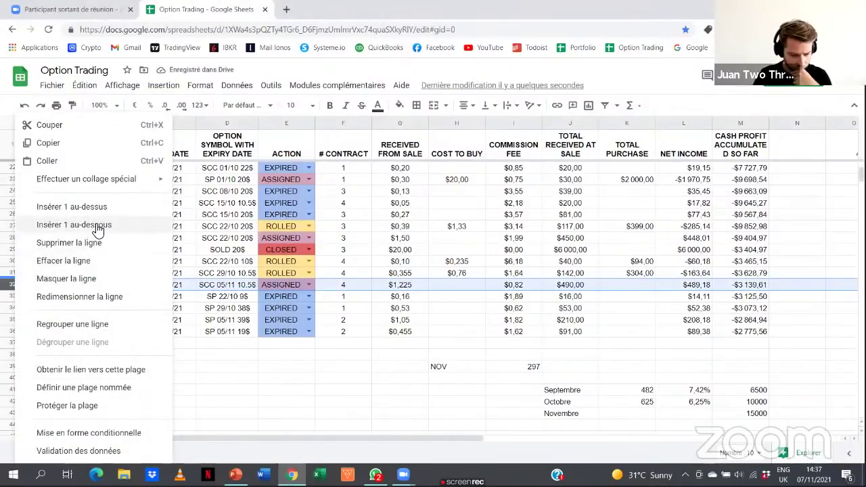
pyautogui.click(94, 230)
pyautogui.click(70, 300)
pyautogui.write('SKLZ')
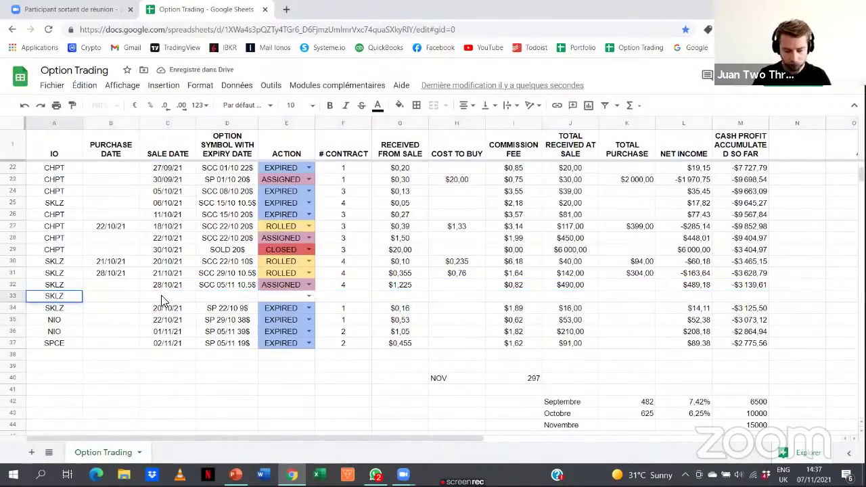
pyautogui.click(118, 300)
pyautogui.click(183, 298)
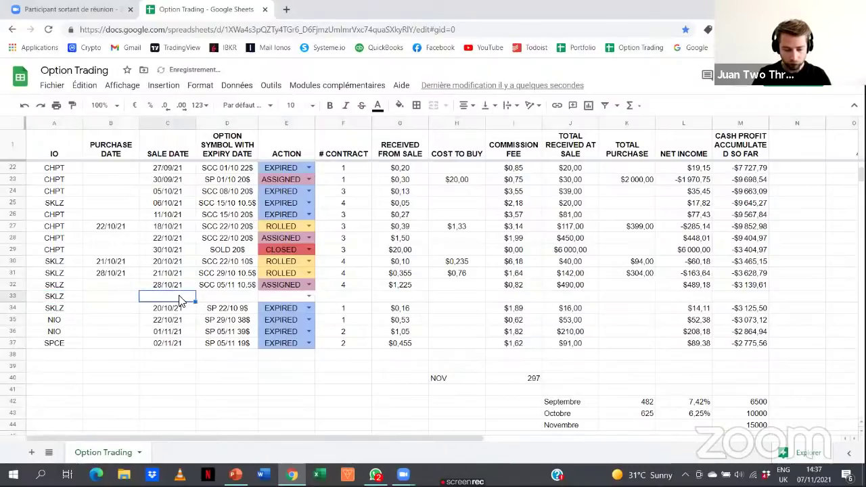
pyautogui.write('05/11/21')
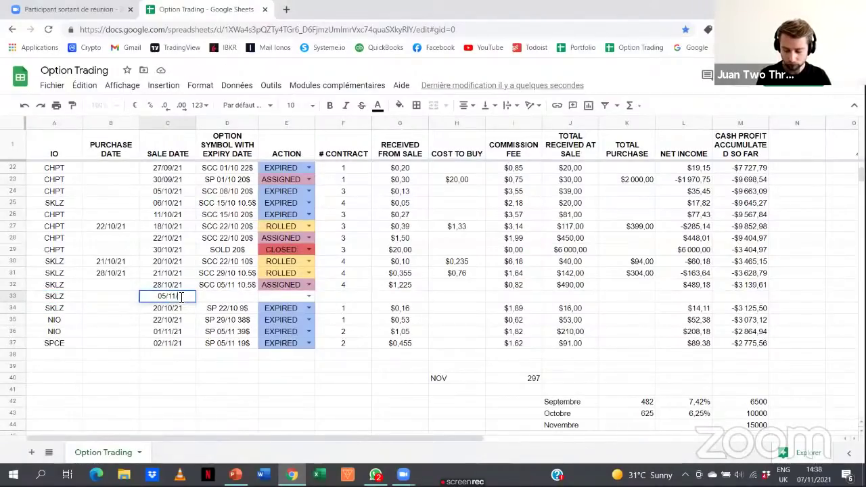
# Step: Enter SOLD as the option symbol of the new SKLZ row 33 and set its action to CLOSED
pyautogui.click(242, 299)
pyautogui.write('SOLD')
pyautogui.click(303, 296)
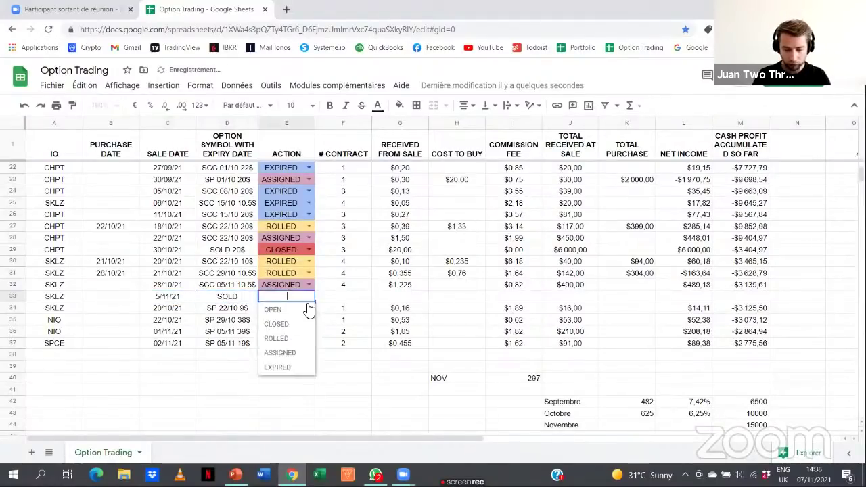
pyautogui.click(288, 324)
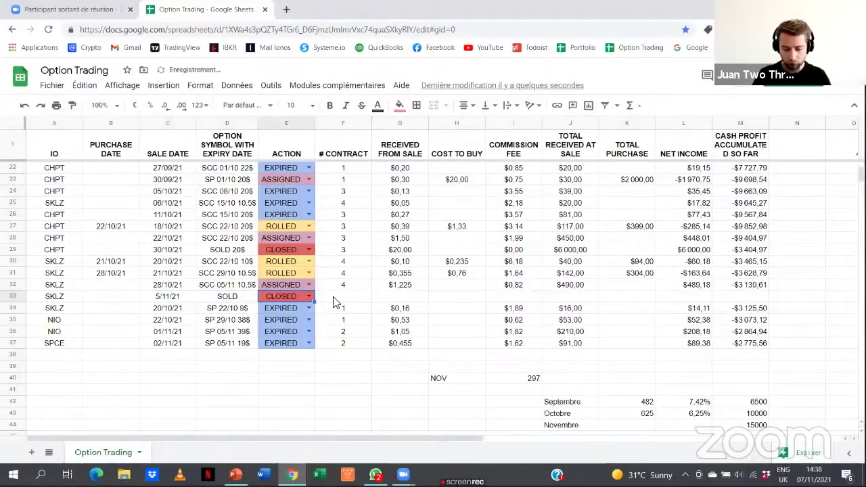
# Step: Enter 10.5 as the amount received from sale in the SKLZ row 33
pyautogui.click(339, 299)
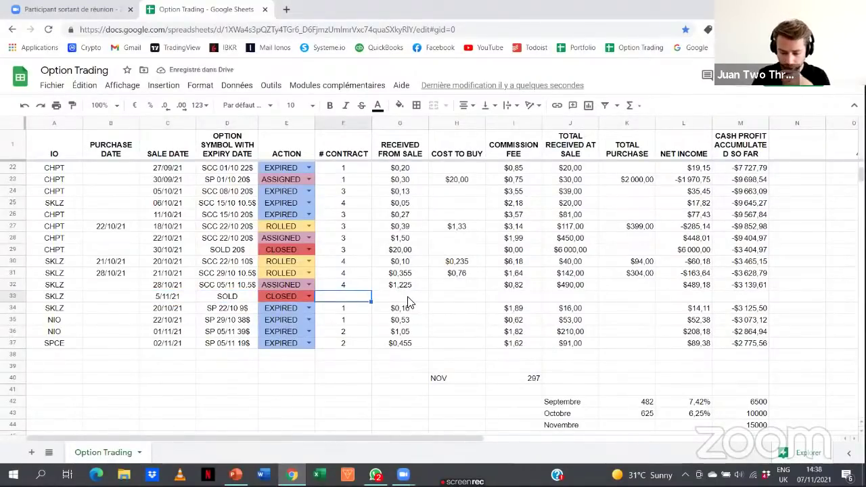
pyautogui.click(397, 301)
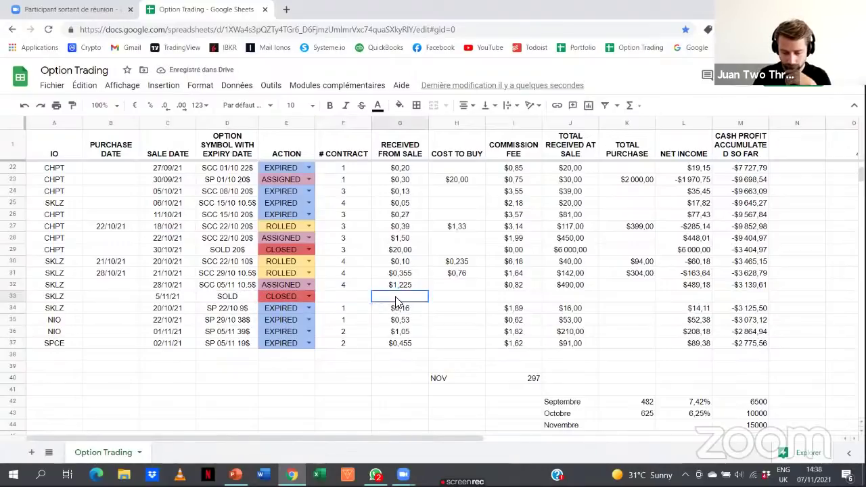
pyautogui.write('1.5')
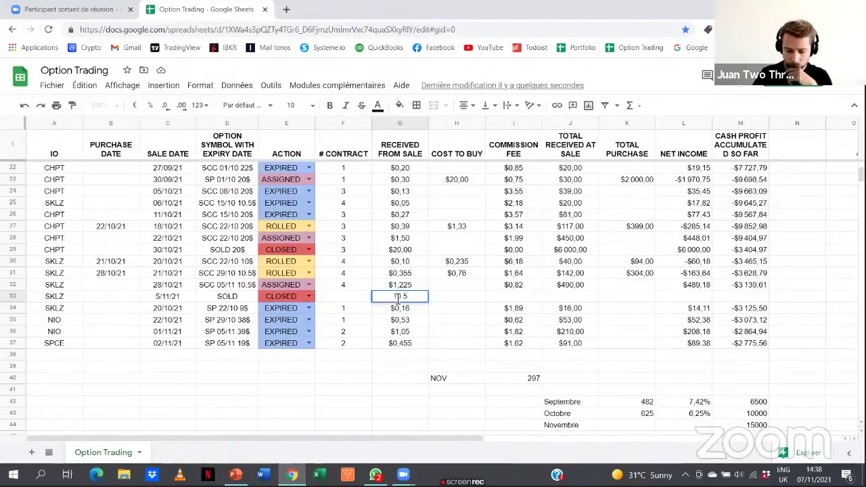
pyautogui.click(460, 292)
pyautogui.click(414, 295)
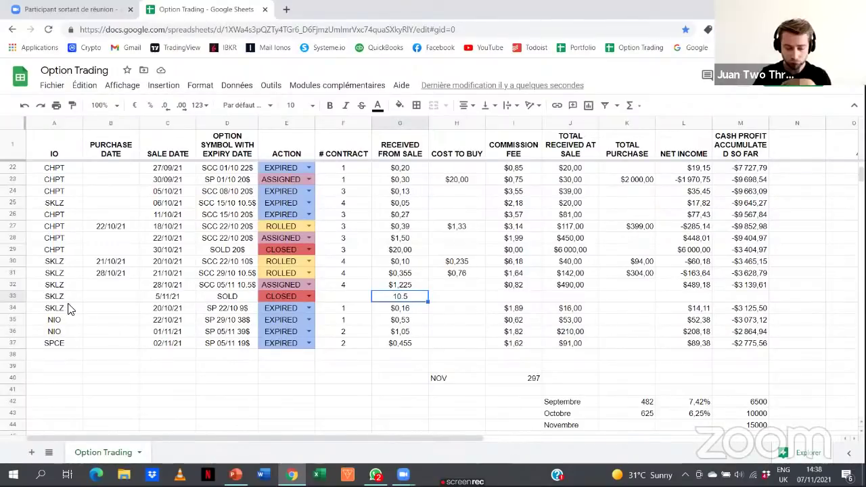
# Step: Examine the tickers traded so far in the IO column, from the first NIO entries through BNGO, LCID and SKLZ to SPCE
pyautogui.click(61, 323)
pyautogui.click(62, 344)
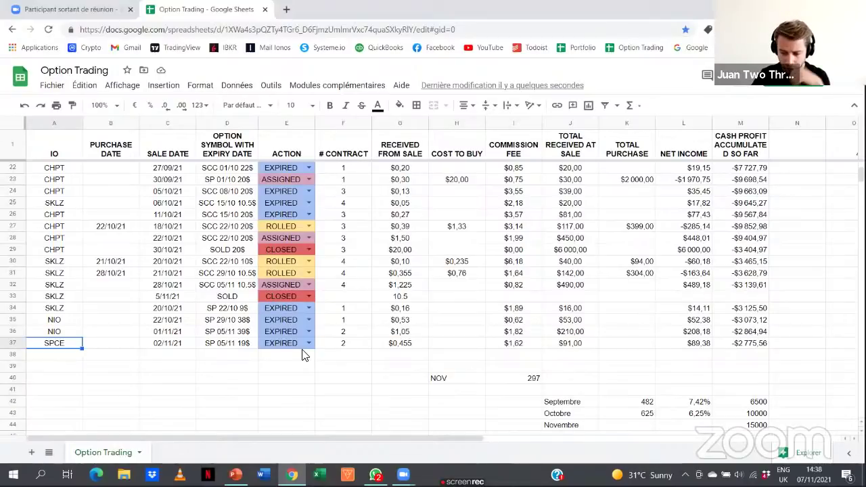
pyautogui.scroll(7, 450, 263)
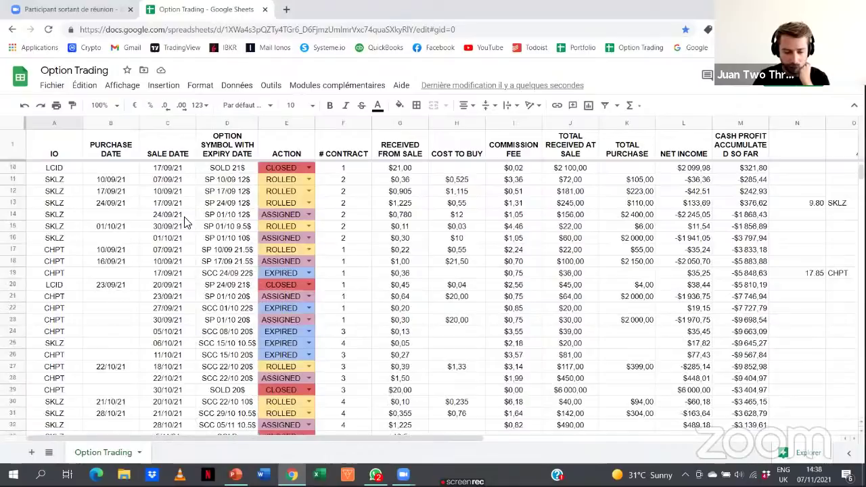
pyautogui.click(75, 172)
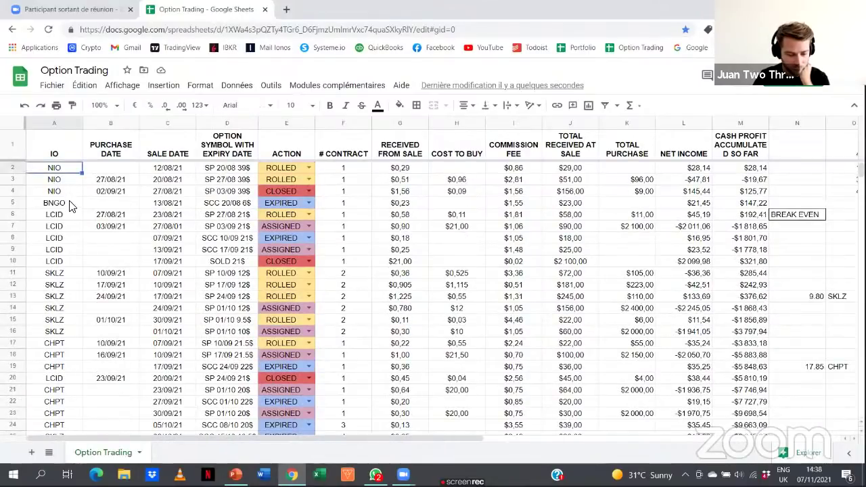
pyautogui.click(68, 204)
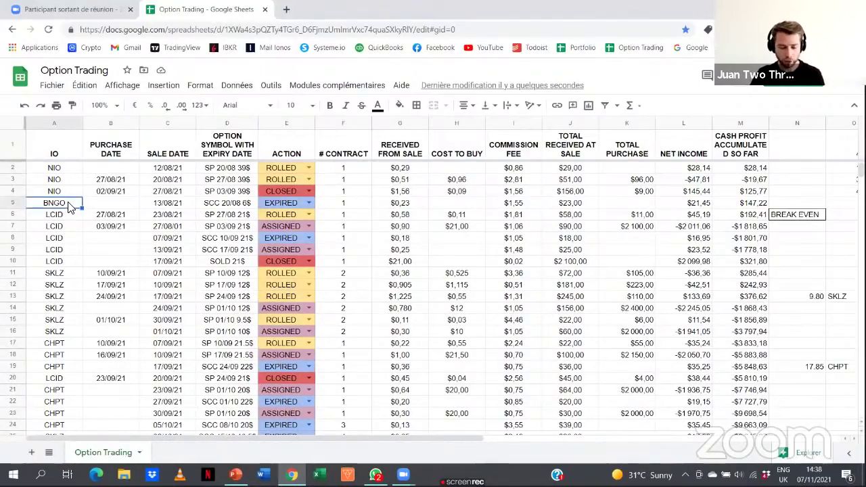
pyautogui.click(71, 215)
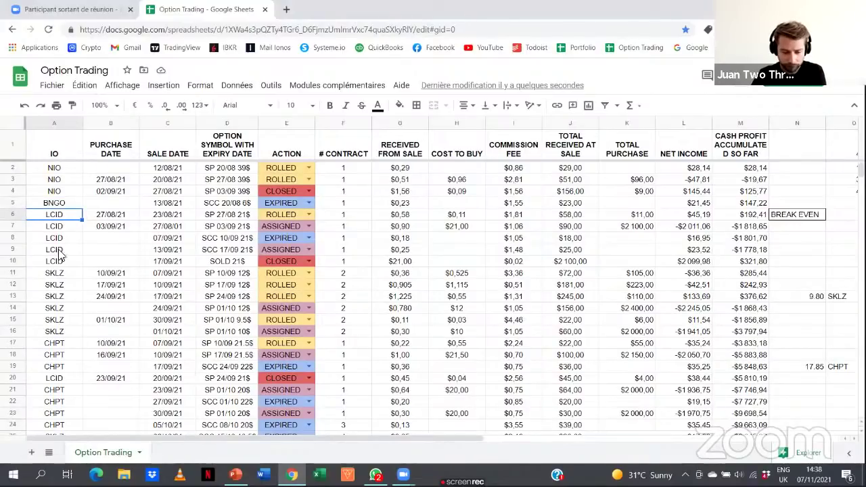
pyautogui.scroll(-3, 68, 247)
pyautogui.click(65, 242)
pyautogui.scroll(-3, 67, 250)
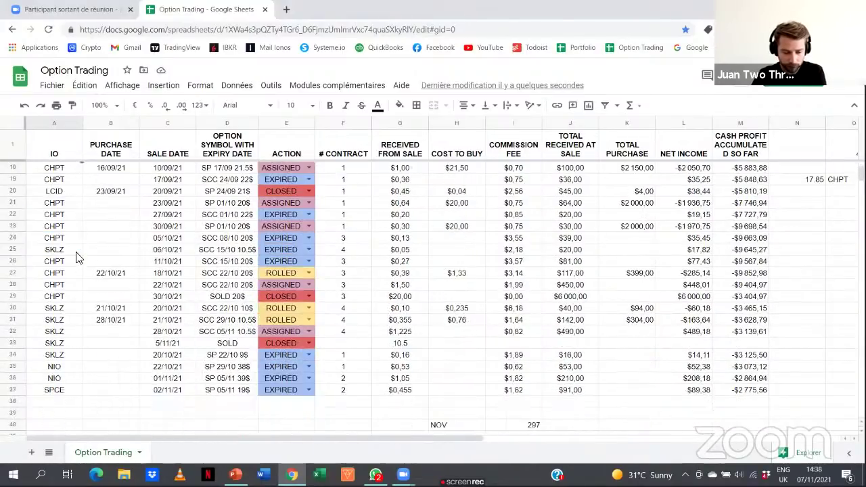
pyautogui.click(61, 309)
pyautogui.scroll(-3, 65, 279)
pyautogui.click(62, 277)
pyautogui.click(64, 298)
pyautogui.scroll(2, 325, 342)
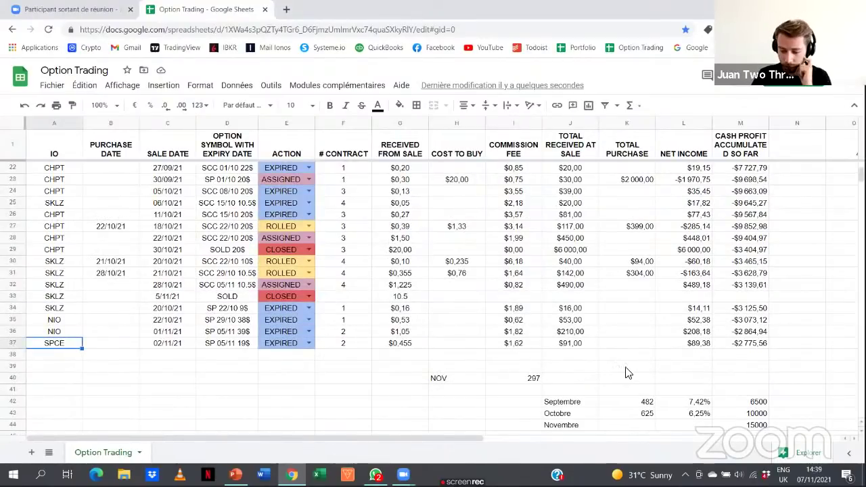
# Step: Correct the amount received from sale in row 33 to 10,5 and enter 4 as its contract count
pyautogui.click(409, 299)
pyautogui.doubleClick(410, 298)
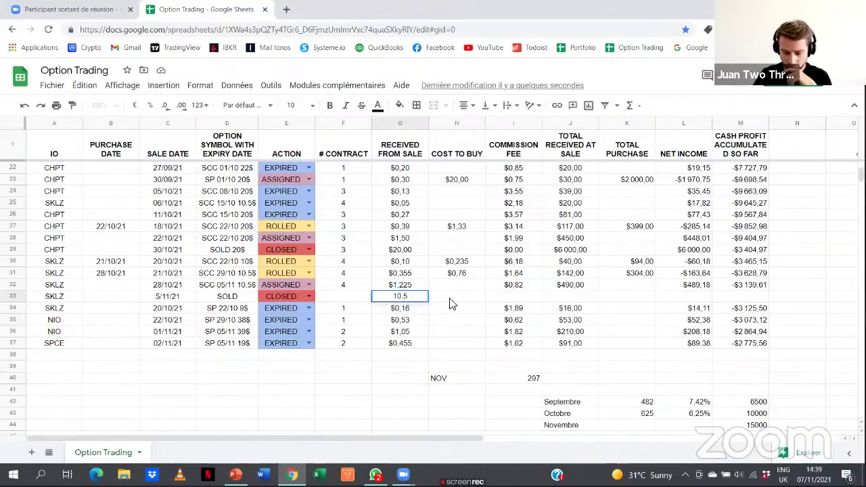
pyautogui.click(450, 300)
pyautogui.click(575, 287)
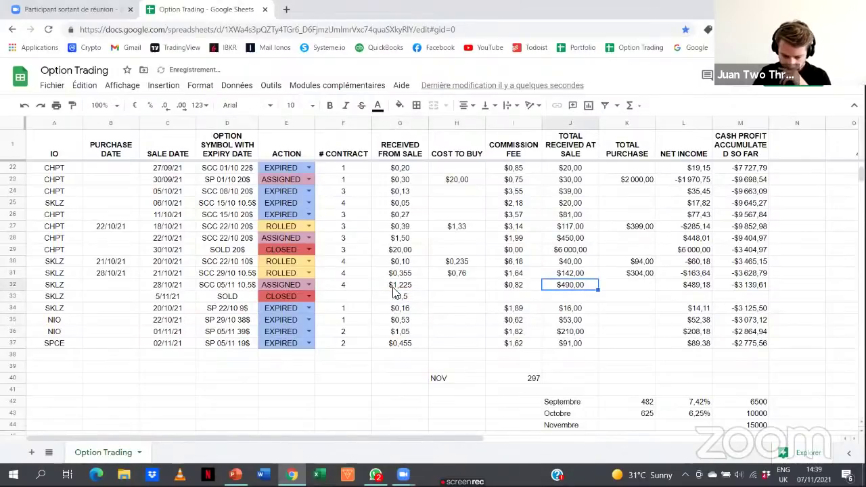
pyautogui.click(361, 296)
pyautogui.write('4')
# Step: Fill the total received at sale and net income formulas from row 32 down into row 33
pyautogui.click(572, 286)
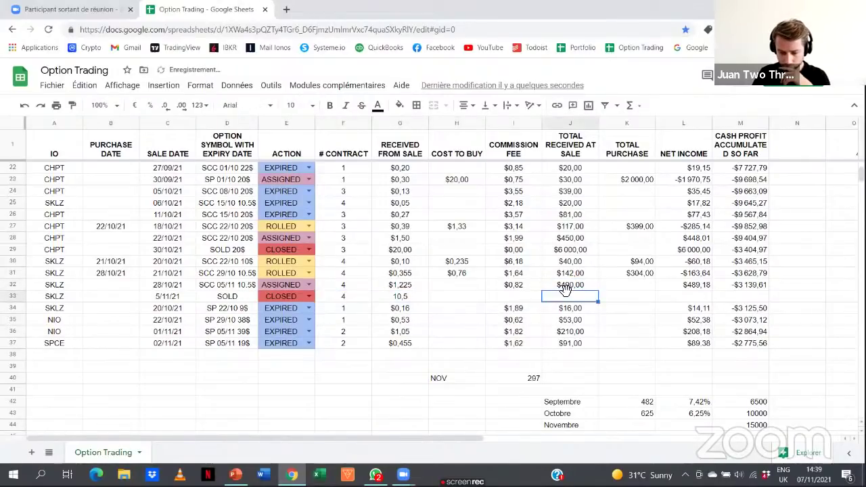
pyautogui.moveTo(598, 290); pyautogui.dragTo(606, 298)
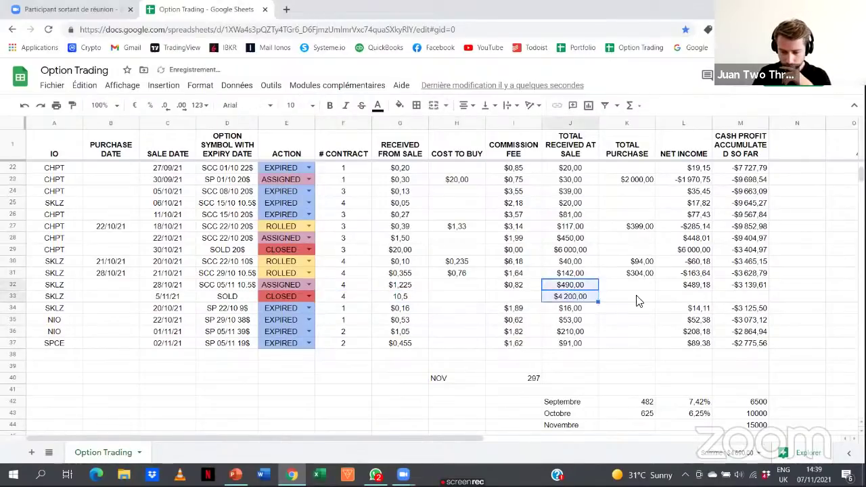
pyautogui.click(692, 291)
pyautogui.moveTo(714, 290); pyautogui.dragTo(719, 299)
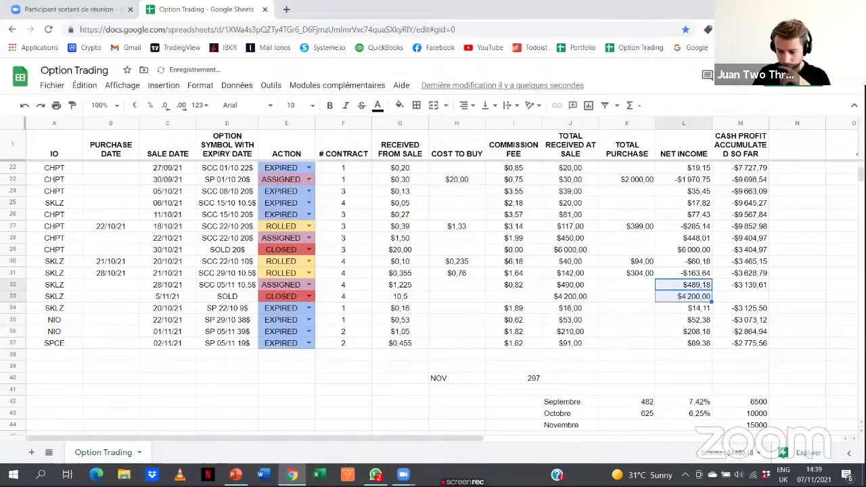
# Step: Fill the accumulated cash profit formula from row 32 down to the SPCE trade in row 37
pyautogui.click(764, 289)
pyautogui.moveTo(769, 291); pyautogui.dragTo(775, 347)
pyautogui.click(781, 346)
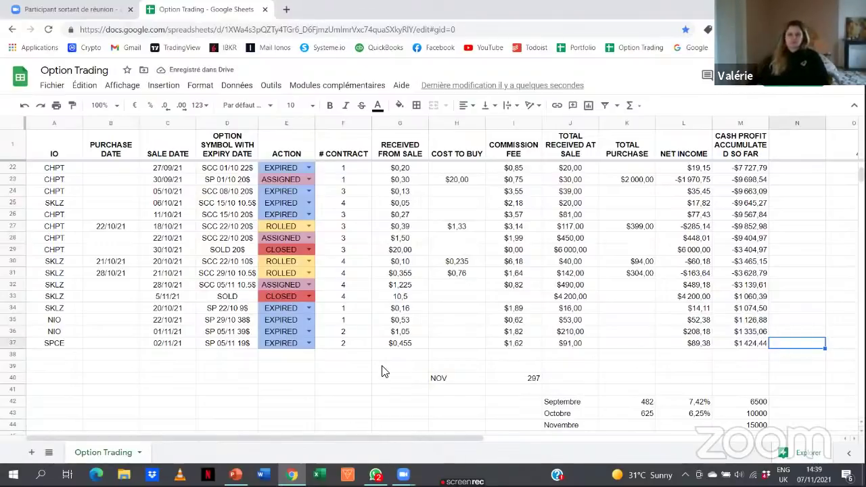
pyautogui.click(736, 346)
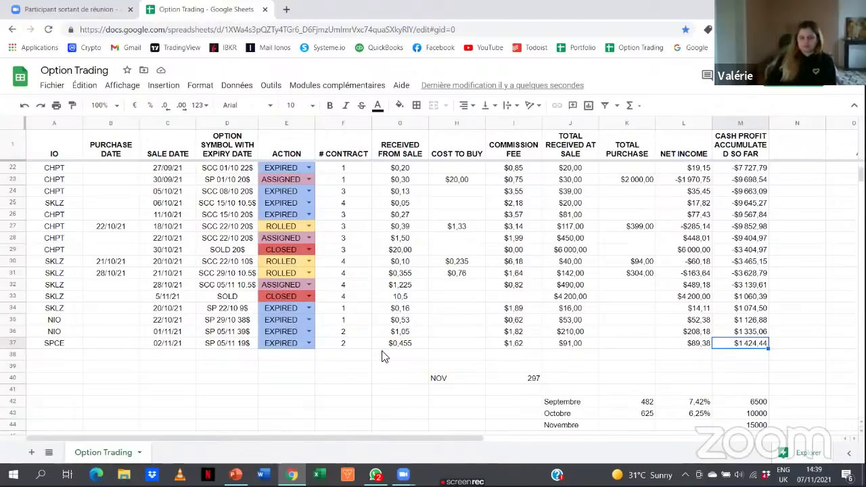
pyautogui.scroll(6, 441, 309)
pyautogui.scroll(-6, 457, 277)
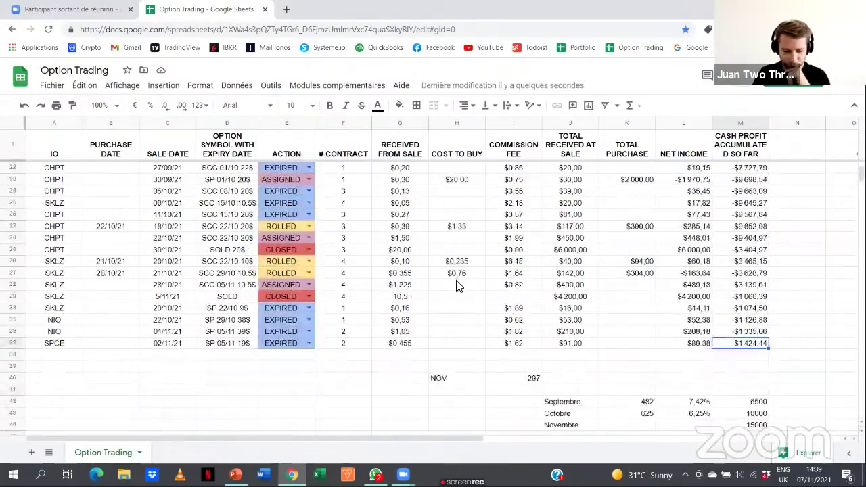